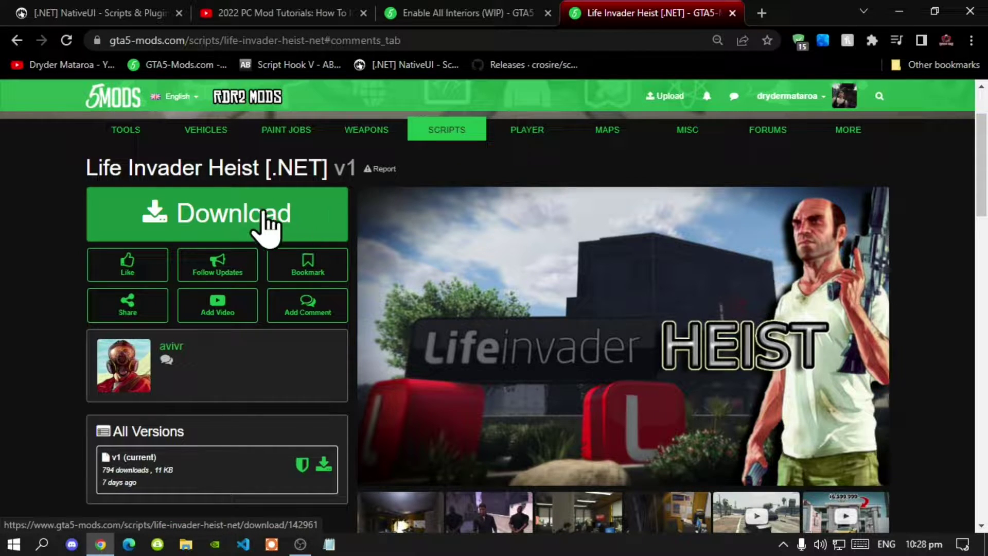
# Switch to the Enable All Interiors (WIP) 12.0 mod page tab.
pyautogui.click(497, 13)
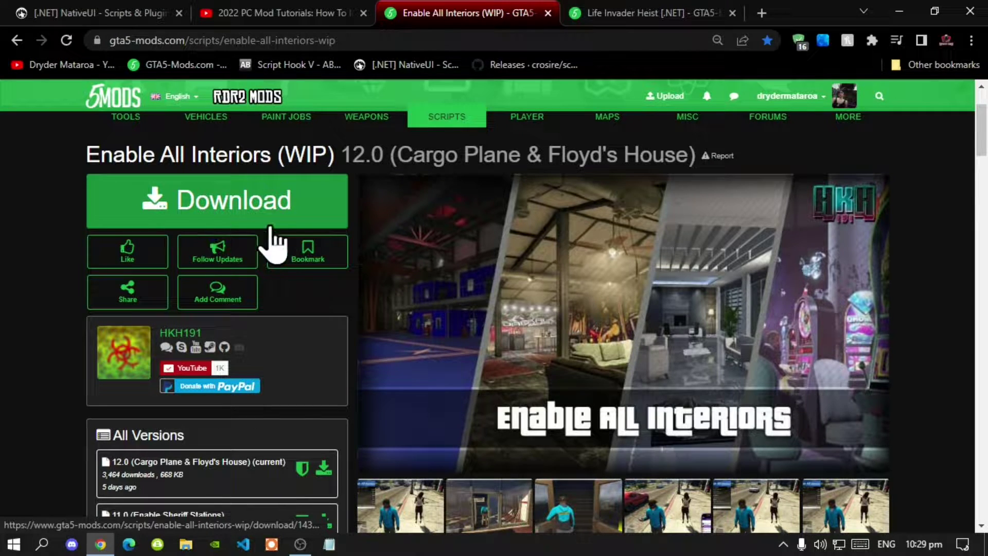
# Select the LemonUI link in the tutorial video description and check the Enable All Interiors page.
pyautogui.click(282, 16)
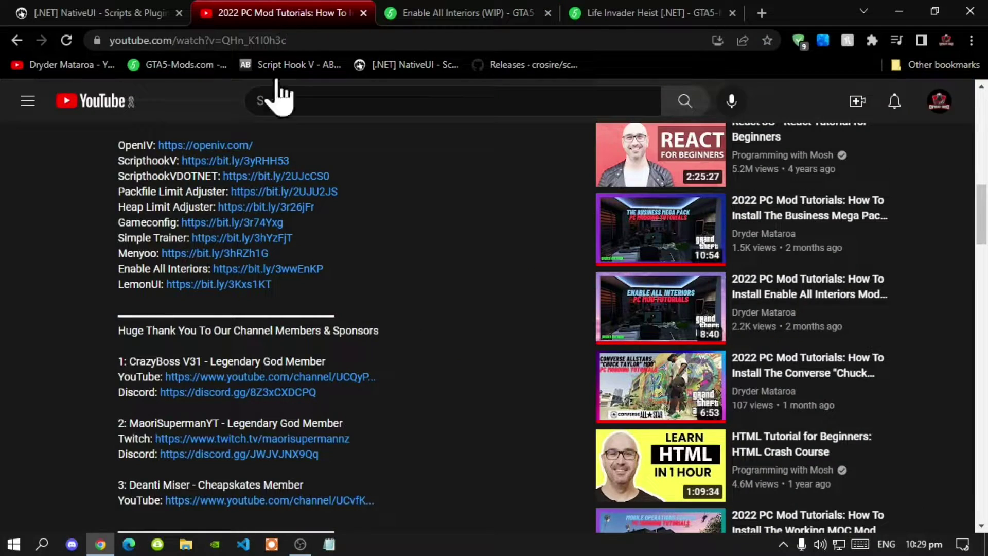
pyautogui.moveTo(121, 294); pyautogui.dragTo(304, 299)
pyautogui.click(507, 15)
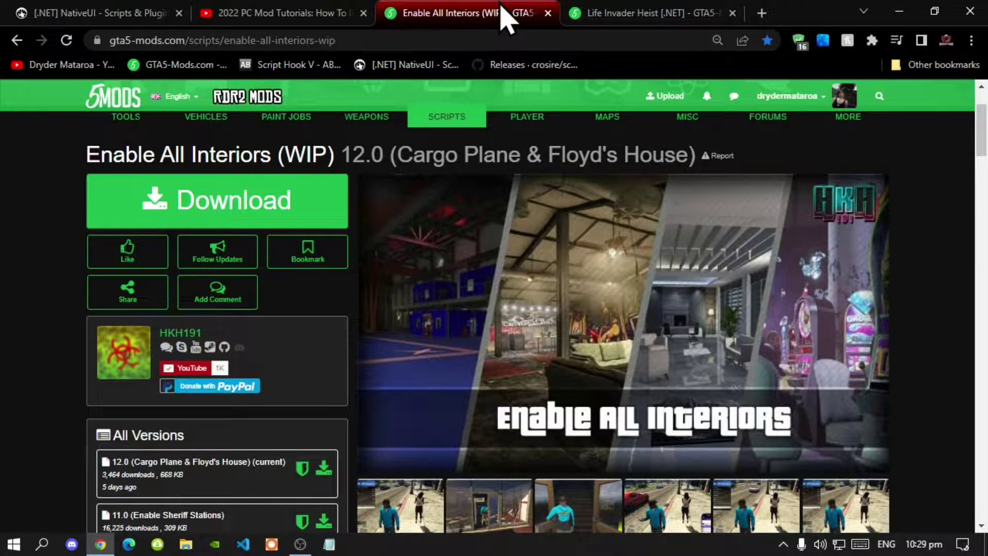
pyautogui.click(249, 13)
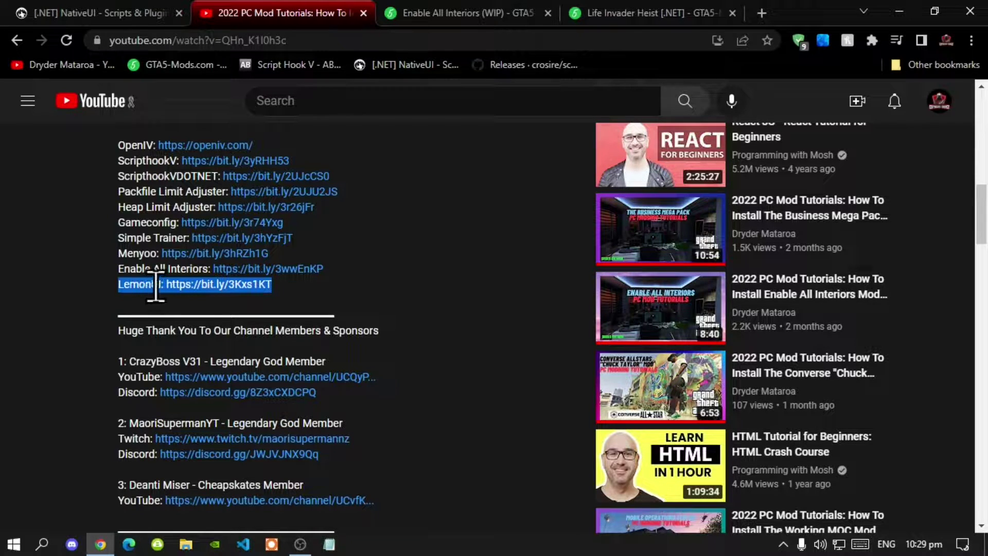
# Select the NativeUI Library heading on the forum page and check the Life Invader Heist page.
pyautogui.click(133, 16)
pyautogui.moveTo(414, 226); pyautogui.dragTo(749, 258)
pyautogui.click(656, 16)
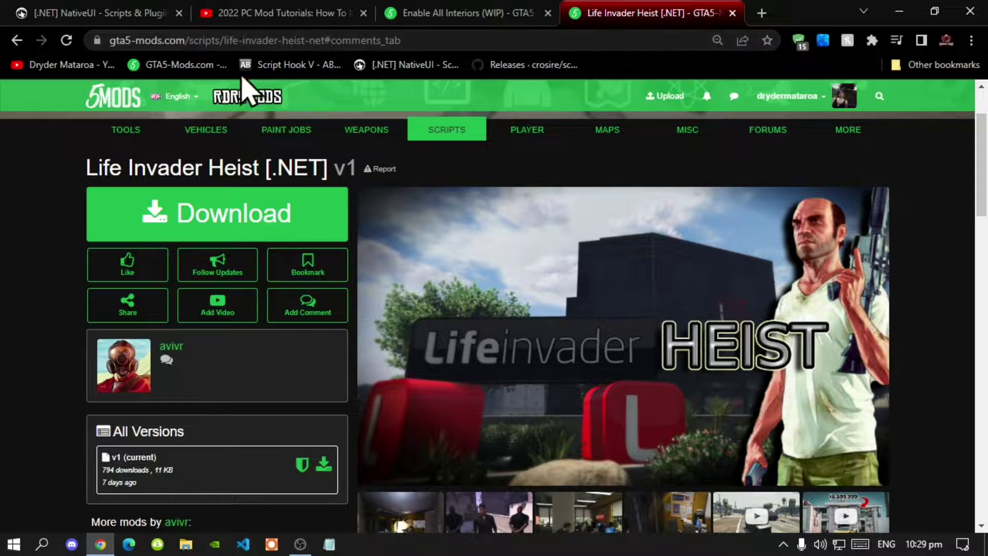
pyautogui.click(147, 14)
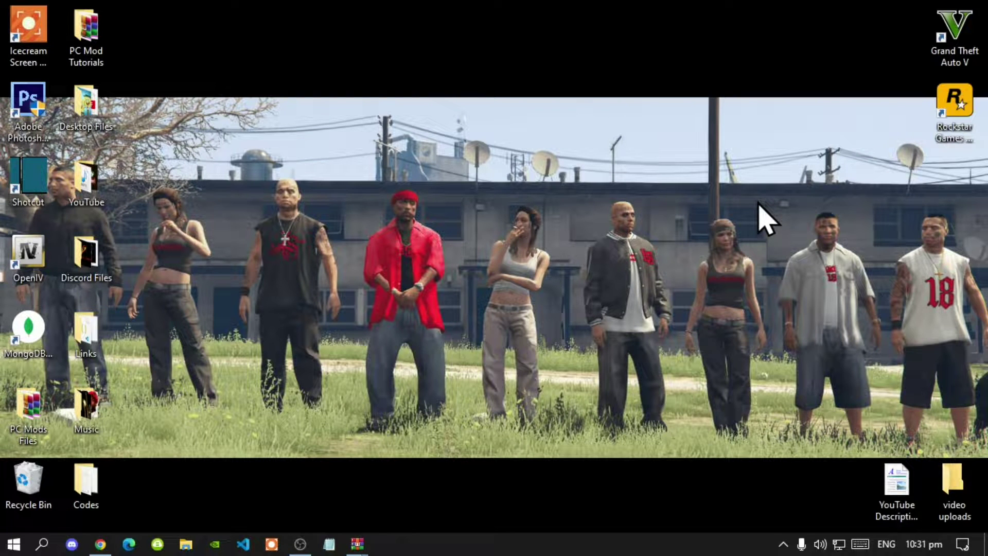
# Open the Grand Theft Auto V installation folder from the desktop shortcut's file location.
pyautogui.rightClick(955, 39)
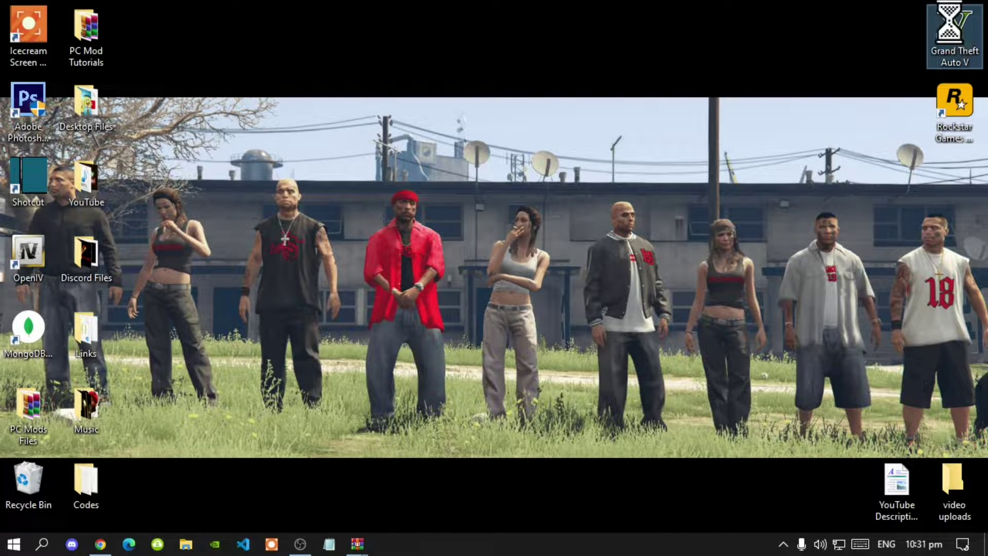
pyautogui.click(811, 50)
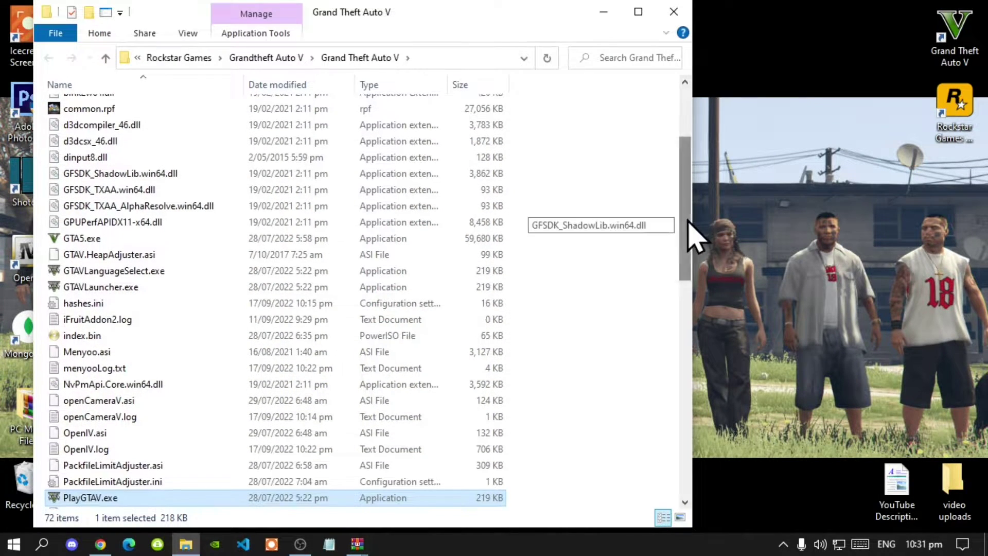
pyautogui.moveTo(688, 221); pyautogui.dragTo(698, 147)
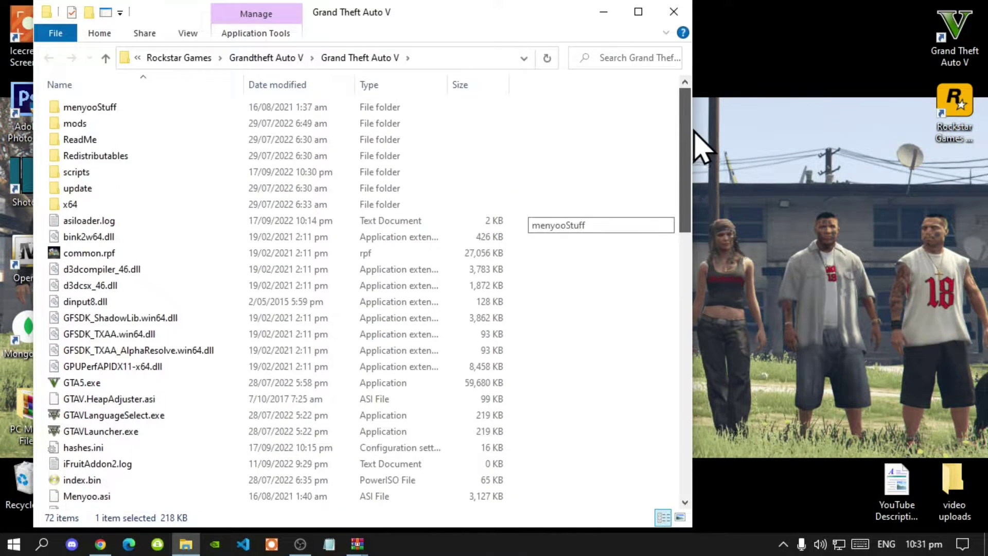
# Open the empty scripts folder inside the Grand Theft Auto V folder.
pyautogui.click(69, 173)
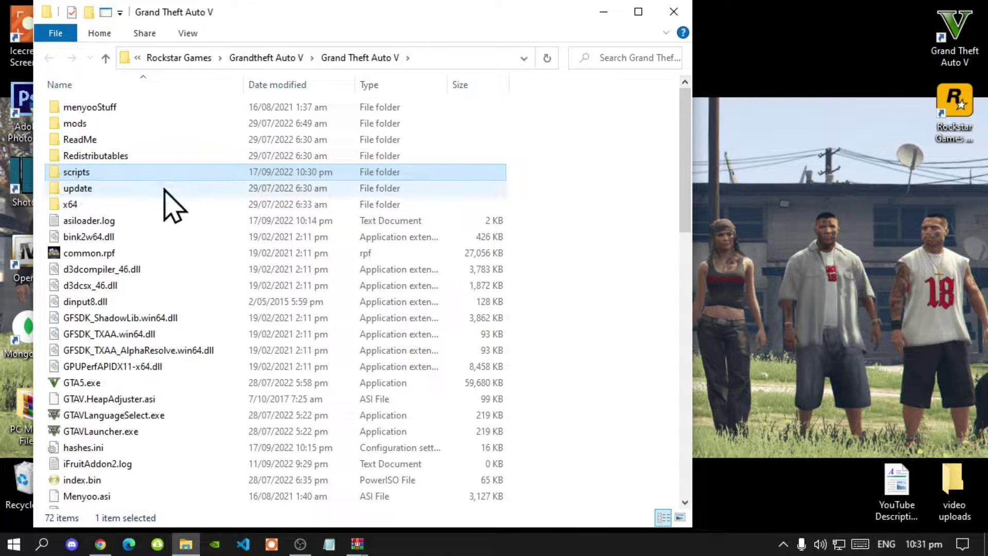
pyautogui.rightClick(558, 253)
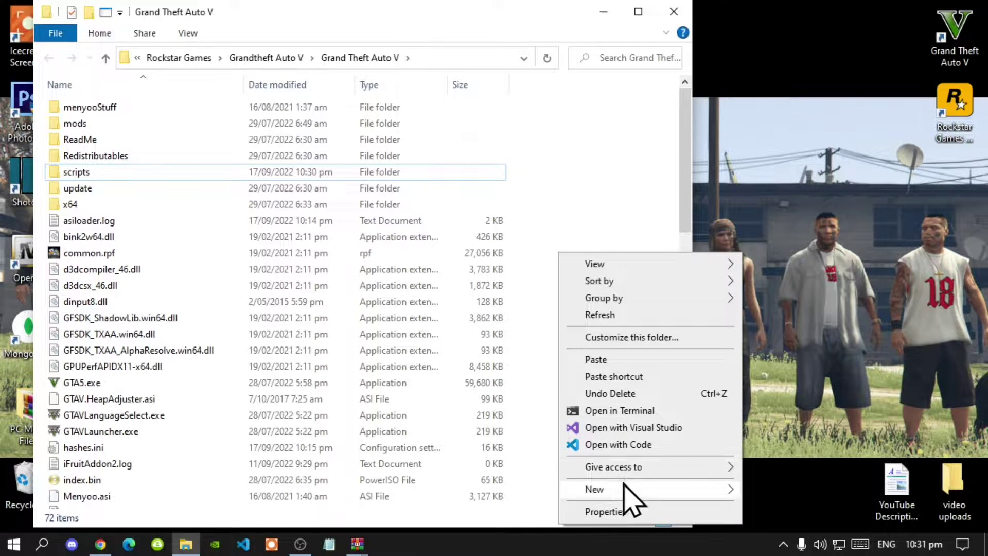
pyautogui.moveTo(638, 492)
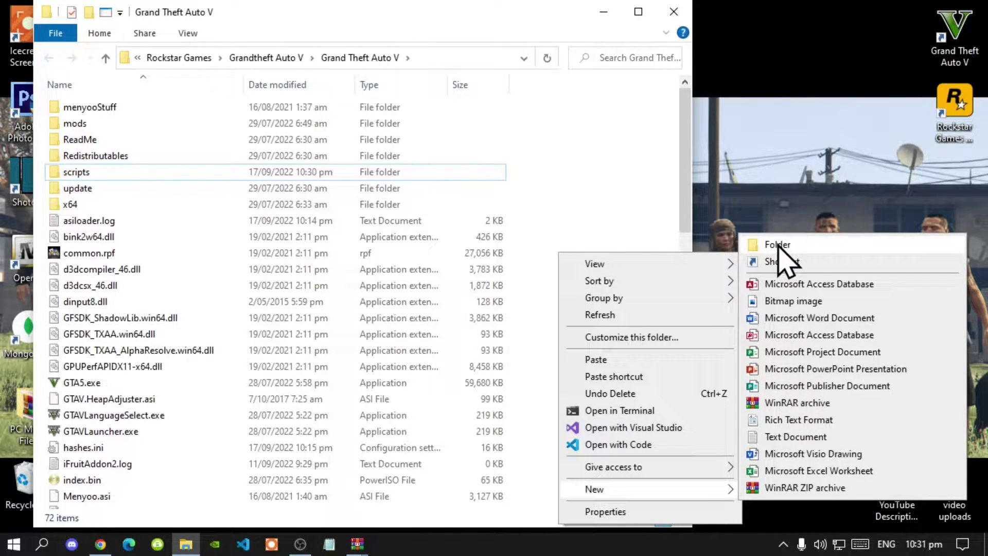
pyautogui.click(78, 173)
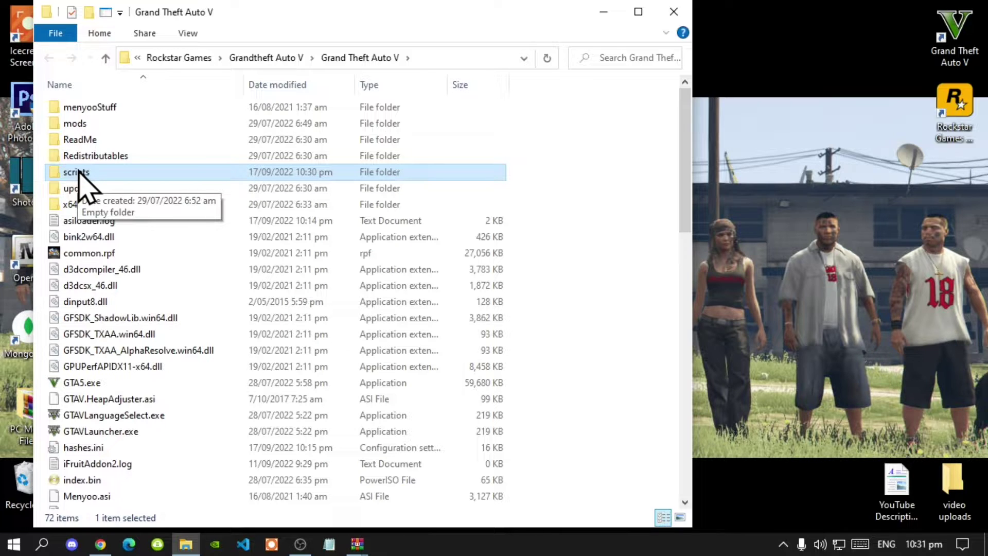
pyautogui.doubleClick(79, 173)
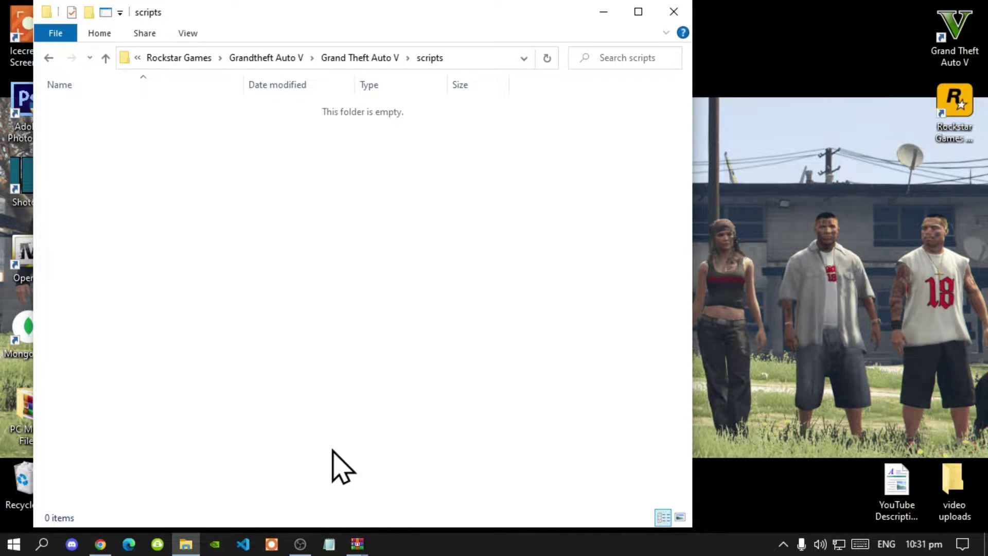
pyautogui.moveTo(356, 548)
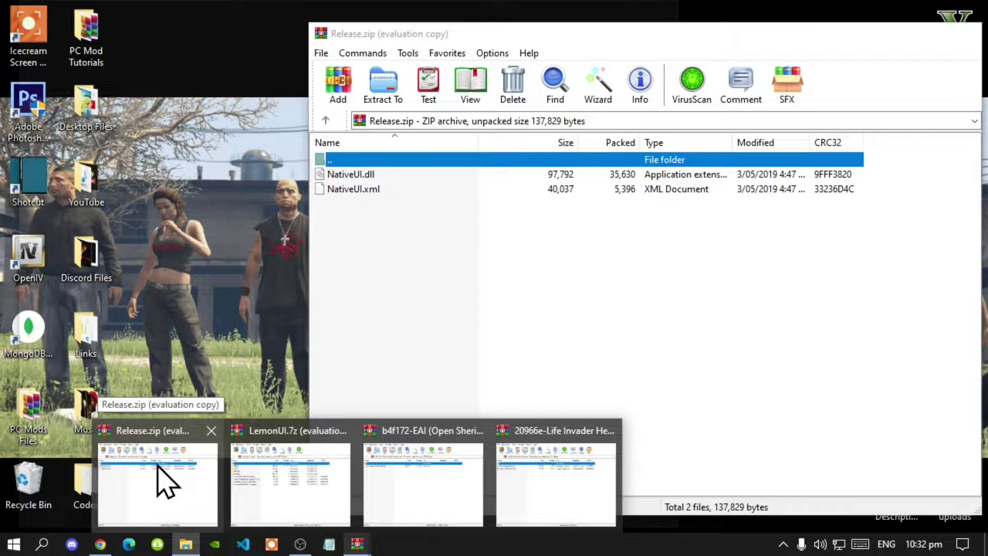
# Copy NativeUI.dll and NativeUI.xml from Release.zip into scripts, then close that archive.
pyautogui.click(157, 466)
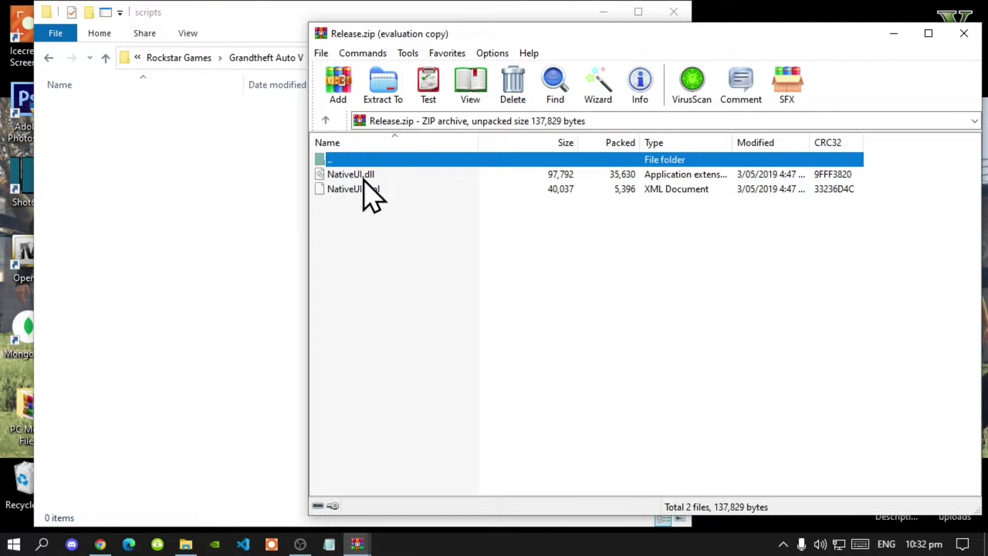
pyautogui.moveTo(376, 229); pyautogui.dragTo(198, 209)
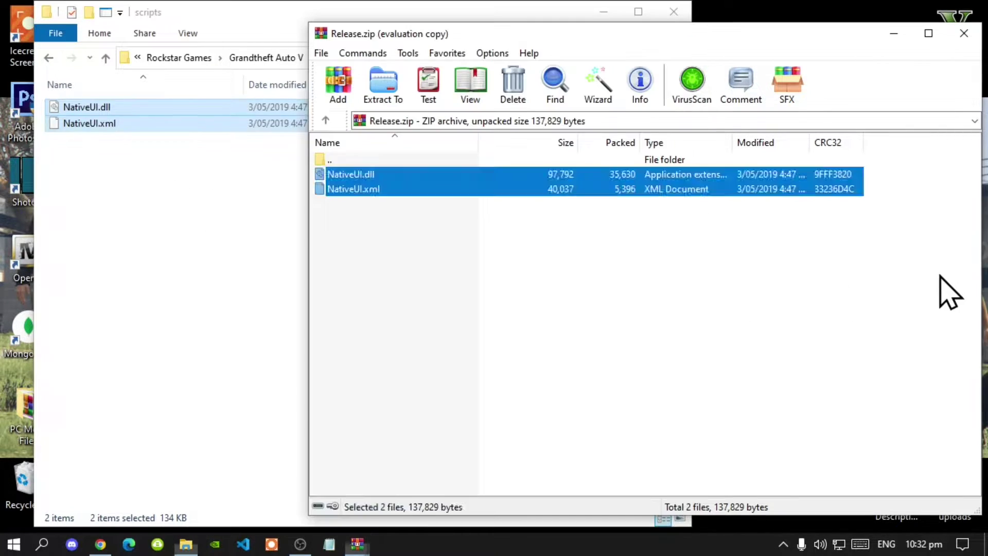
pyautogui.click(948, 291)
pyautogui.click(963, 35)
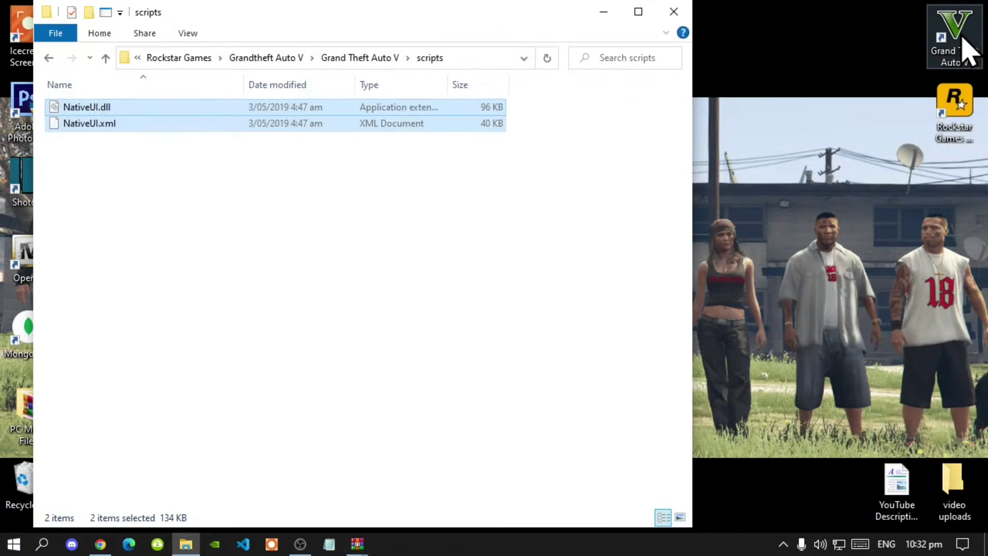
# Copy the three LemonUI.SHVDN2 dll, pdb and xml files from LemonUI.7z into scripts.
pyautogui.moveTo(366, 549)
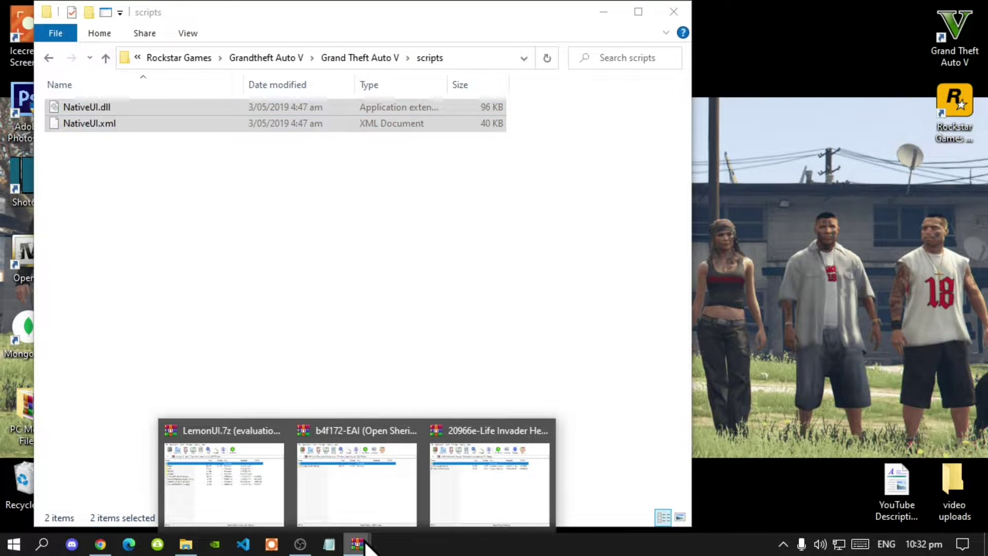
pyautogui.moveTo(225, 460)
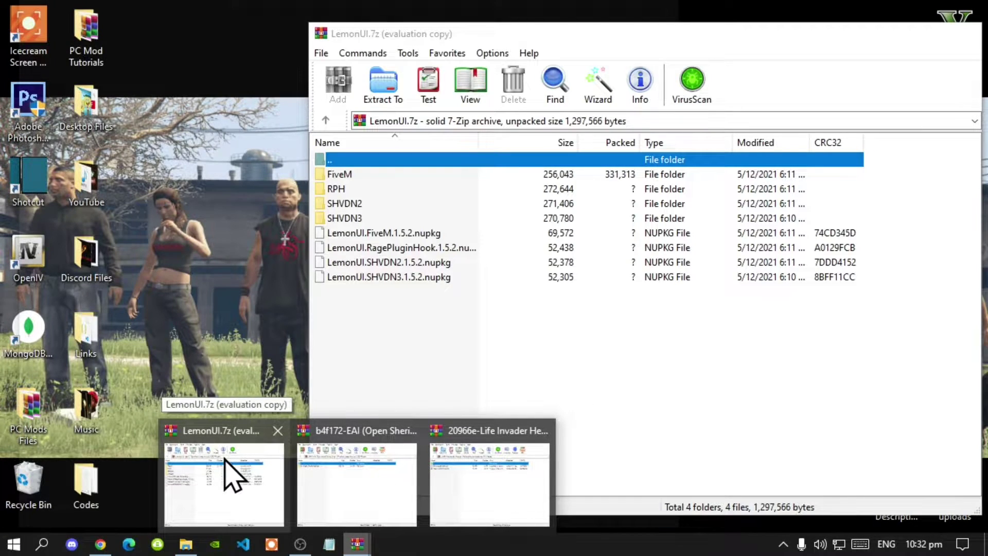
pyautogui.click(230, 468)
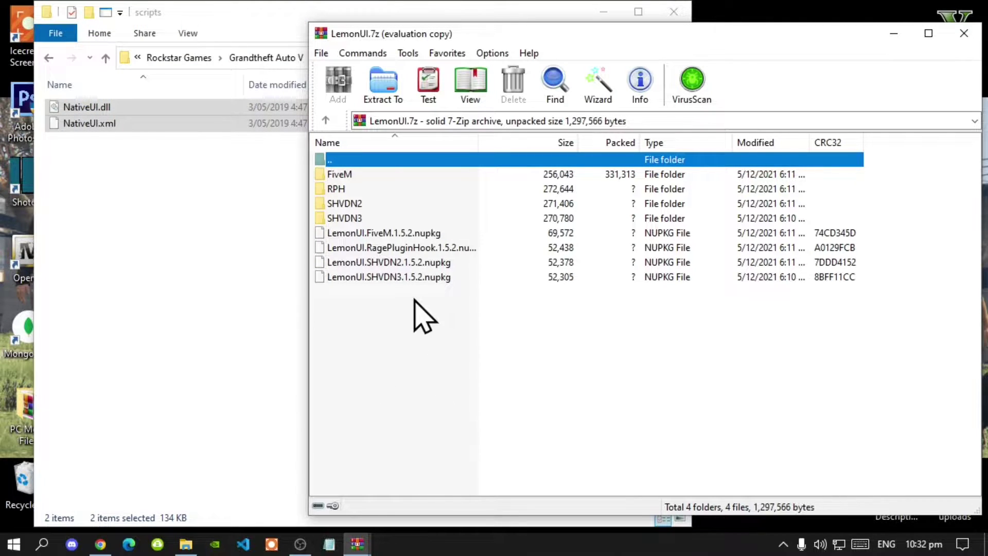
pyautogui.click(350, 204)
pyautogui.doubleClick(350, 204)
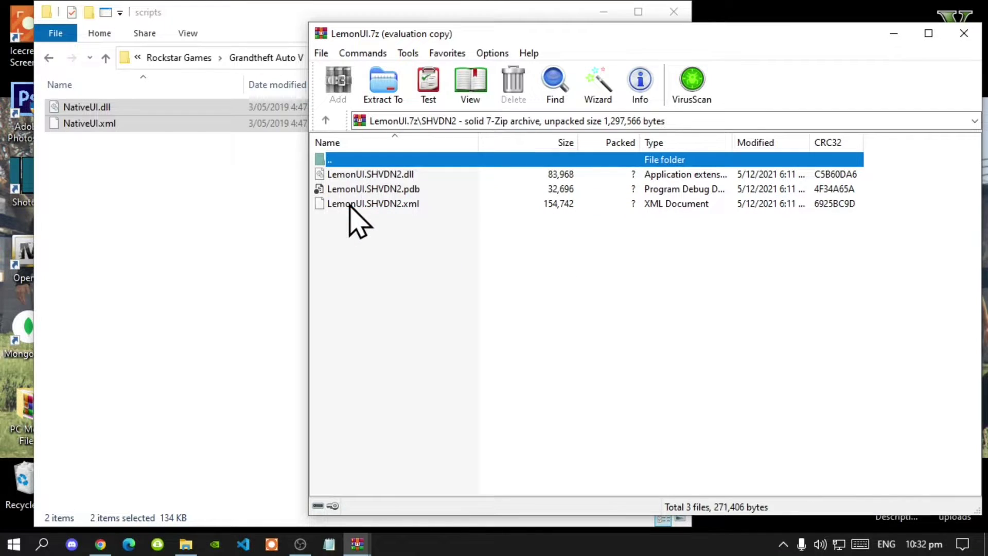
pyautogui.moveTo(411, 263); pyautogui.dragTo(368, 178)
pyautogui.moveTo(415, 198); pyautogui.dragTo(159, 227)
pyautogui.click(779, 310)
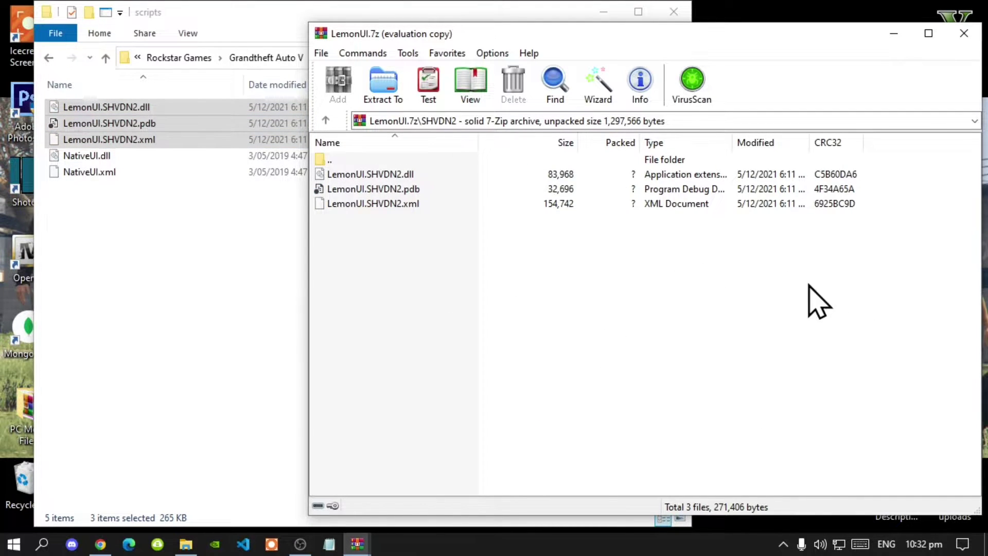
# Copy the three LemonUI.SHVDN3 files into scripts and close the LemonUI archive.
pyautogui.press('BackSpace')
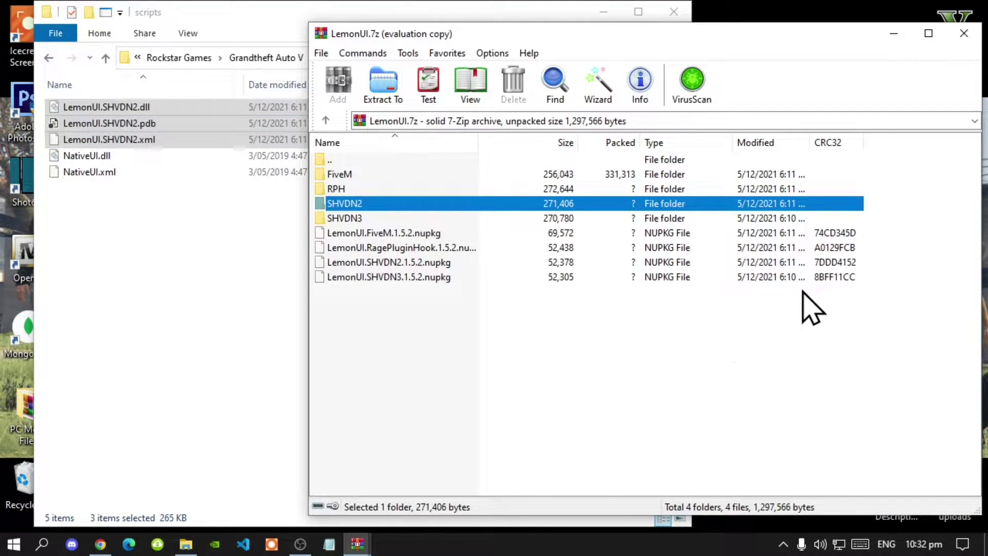
pyautogui.doubleClick(346, 219)
pyautogui.moveTo(454, 256); pyautogui.dragTo(154, 253)
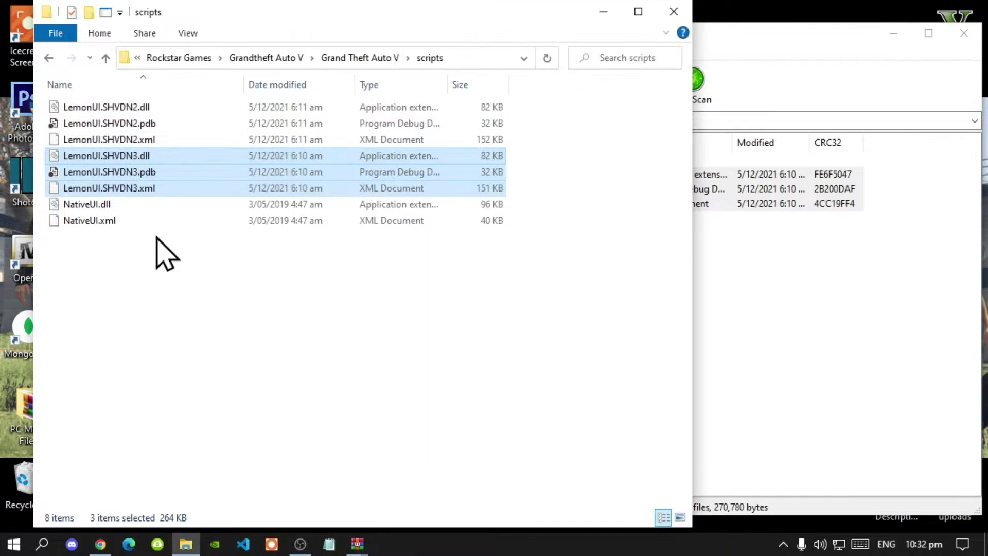
pyautogui.click(798, 347)
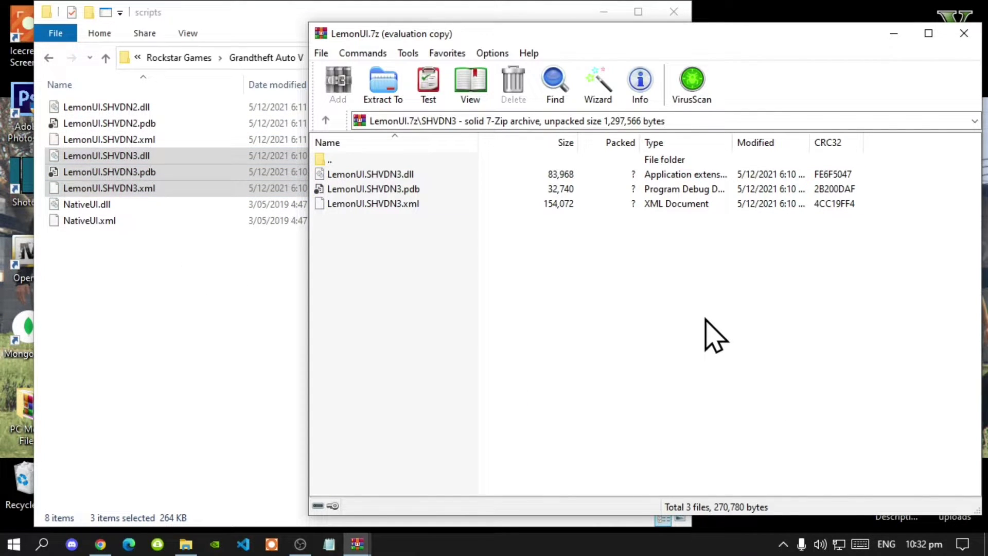
pyautogui.press('BackSpace')
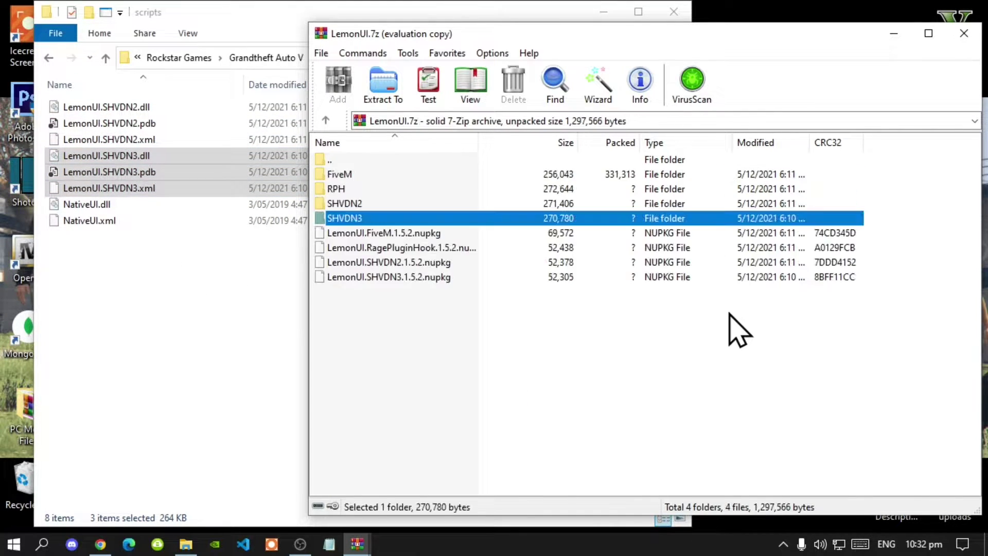
pyautogui.click(961, 35)
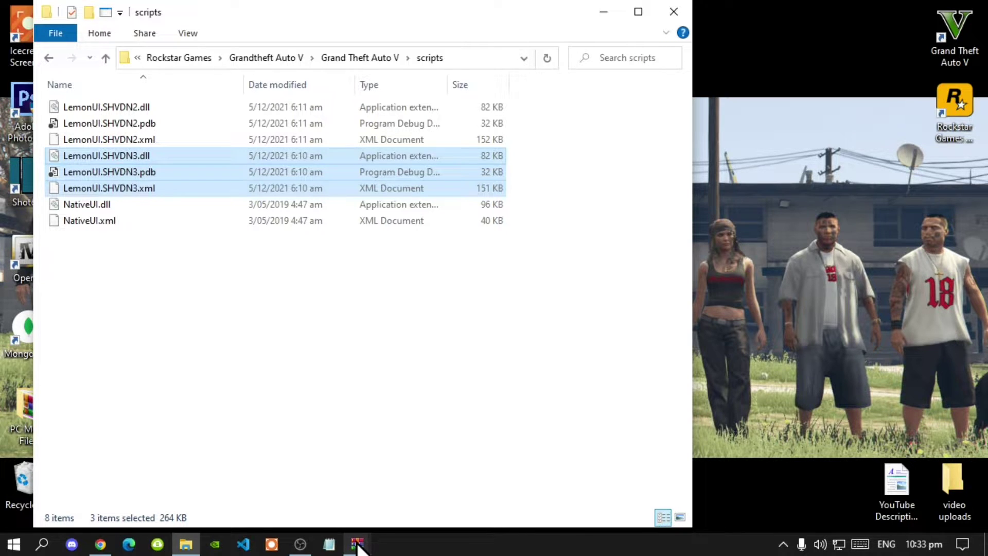
# Open the scripts folder inside the EAI (Open Sheriff Stations) zip archive.
pyautogui.moveTo(358, 547)
pyautogui.click(304, 499)
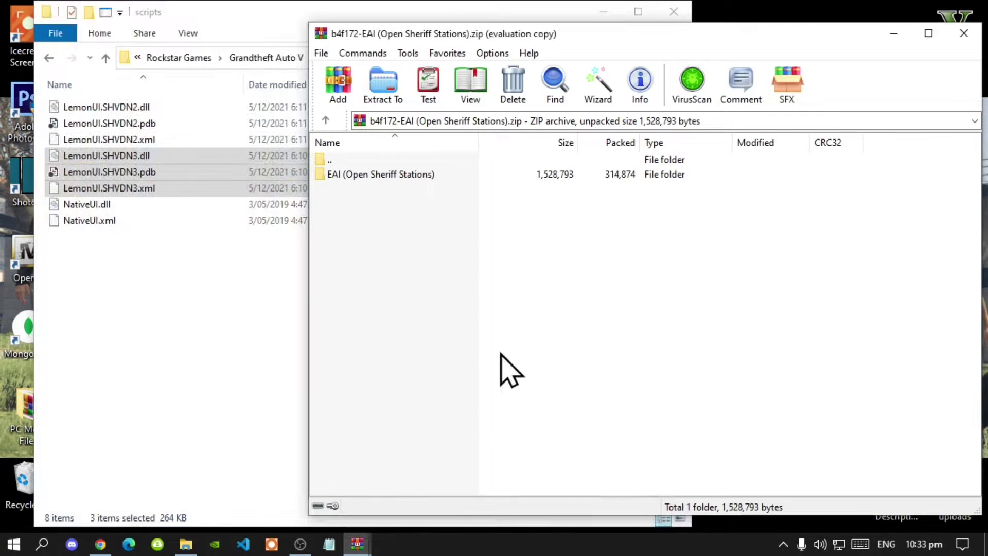
pyautogui.doubleClick(352, 175)
pyautogui.doubleClick(343, 177)
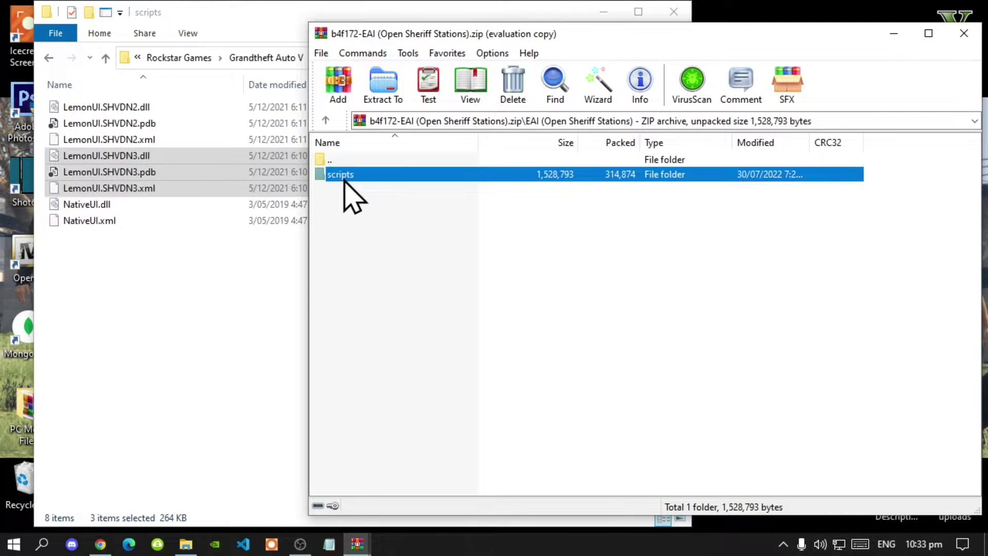
pyautogui.click(470, 355)
# Copy iFruitAddon2 and the interiors files, excluding both .txt notes, into scripts; close the archive.
pyautogui.moveTo(472, 331); pyautogui.dragTo(360, 178)
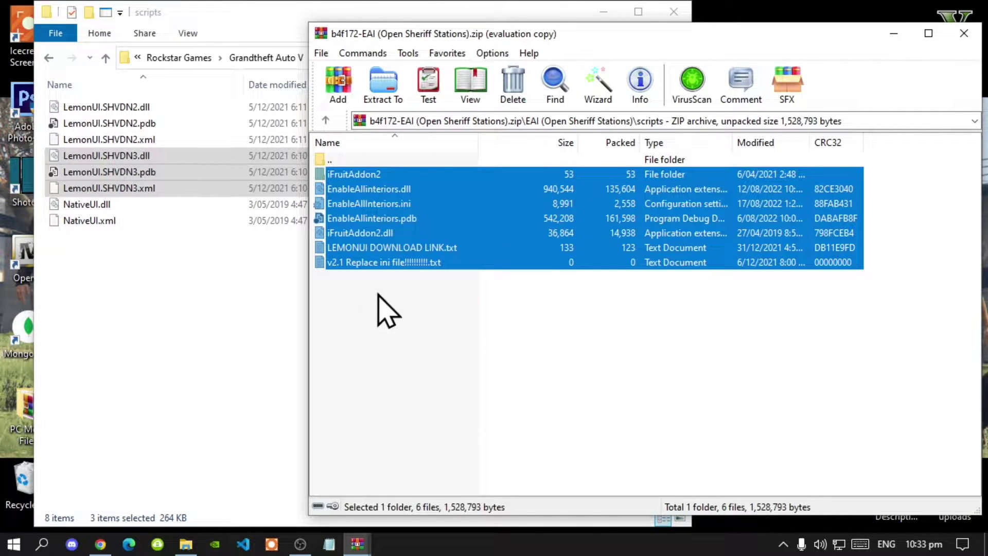
pyautogui.keyDown('ctrl'); pyautogui.click(385, 264); pyautogui.keyUp('ctrl')
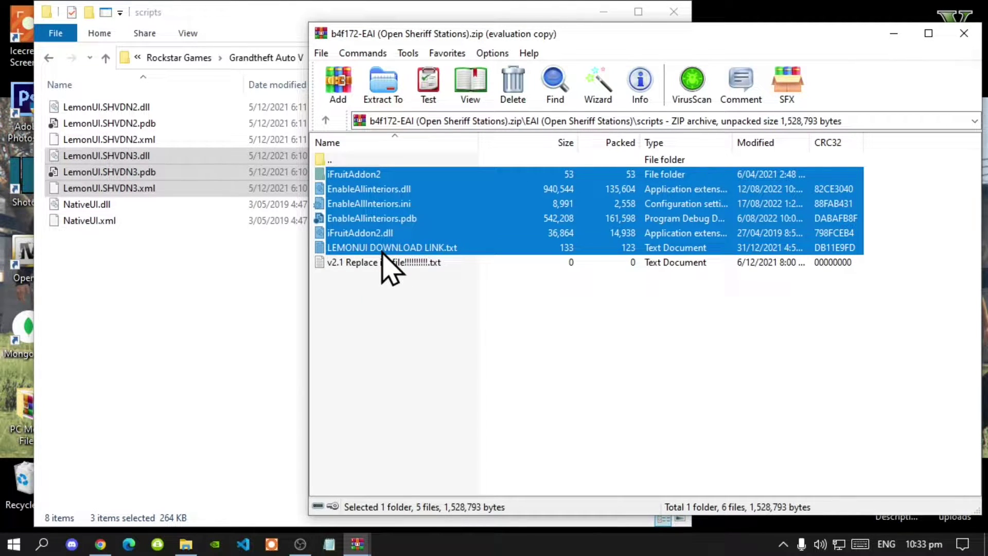
pyautogui.keyDown('ctrl'); pyautogui.click(382, 251); pyautogui.keyUp('ctrl')
pyautogui.moveTo(399, 201); pyautogui.dragTo(131, 325)
pyautogui.click(861, 370)
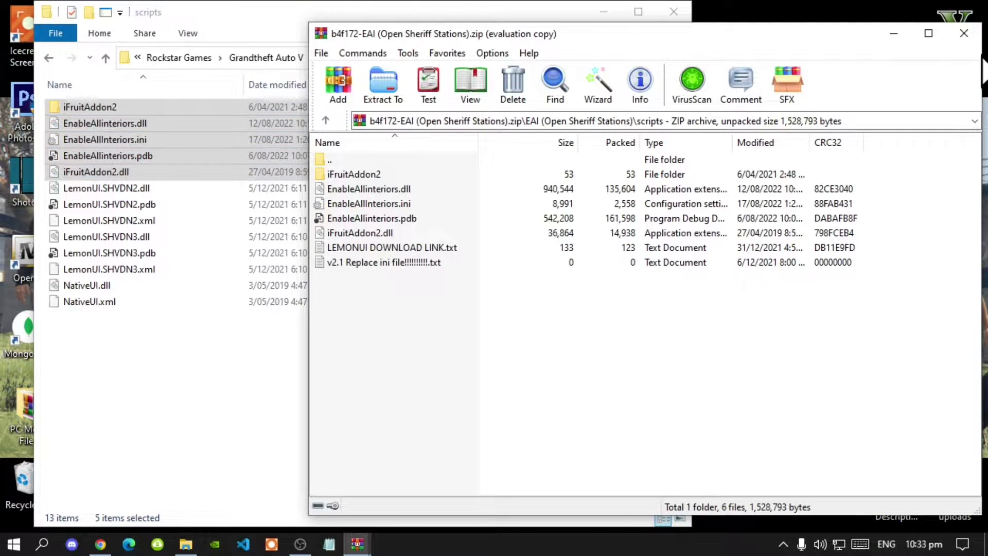
pyautogui.click(966, 35)
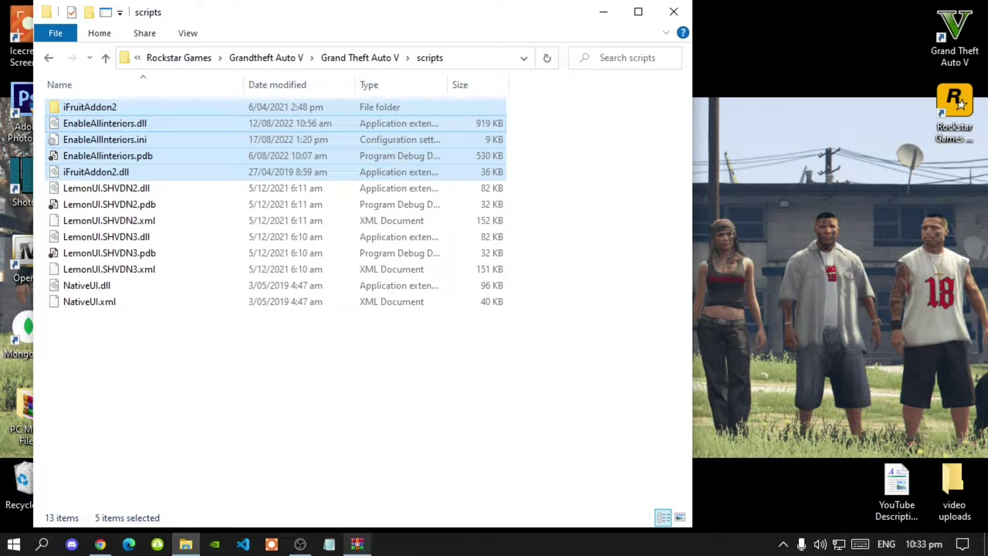
# Copy Life Invader Heist.dll and Life Invader Heist.pdb into the scripts folder.
pyautogui.click(366, 552)
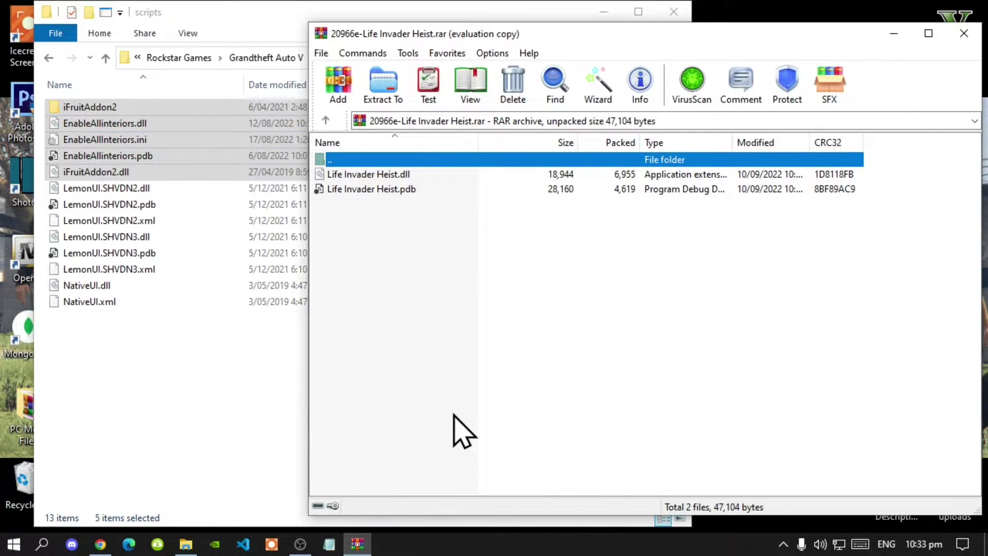
pyautogui.moveTo(467, 276); pyautogui.dragTo(143, 370)
pyautogui.click(817, 304)
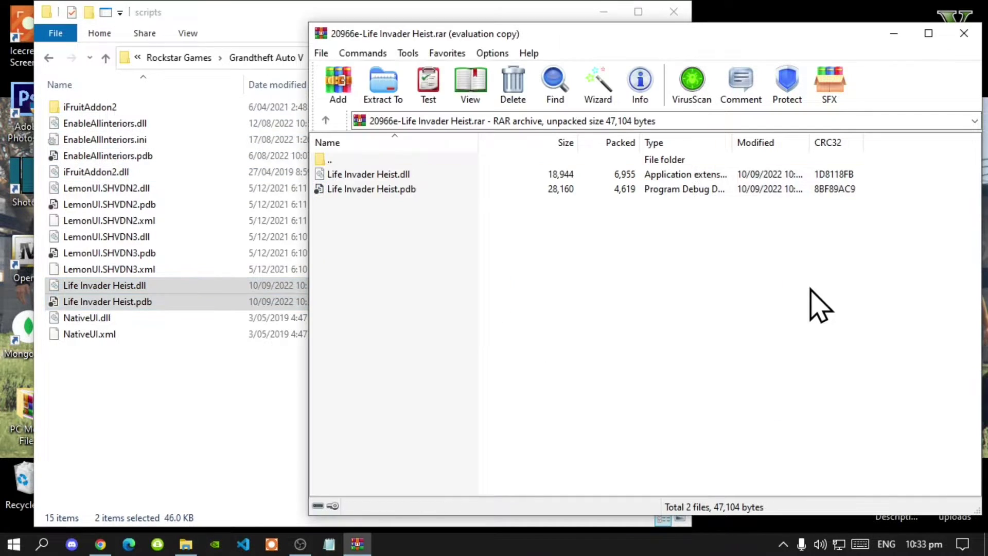
# Close the Life Invader Heist archive and go up to the Grand Theft Auto V folder.
pyautogui.click(963, 42)
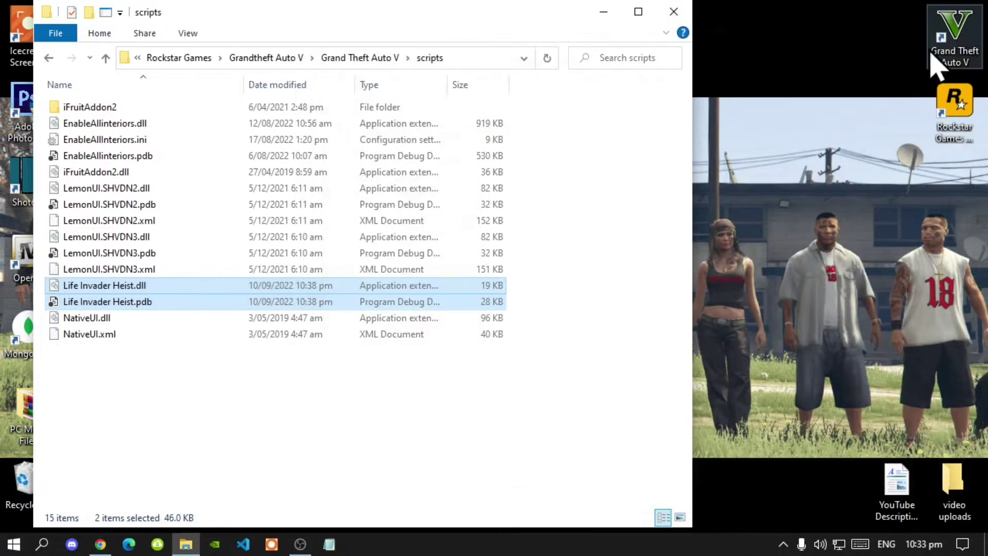
pyautogui.click(579, 304)
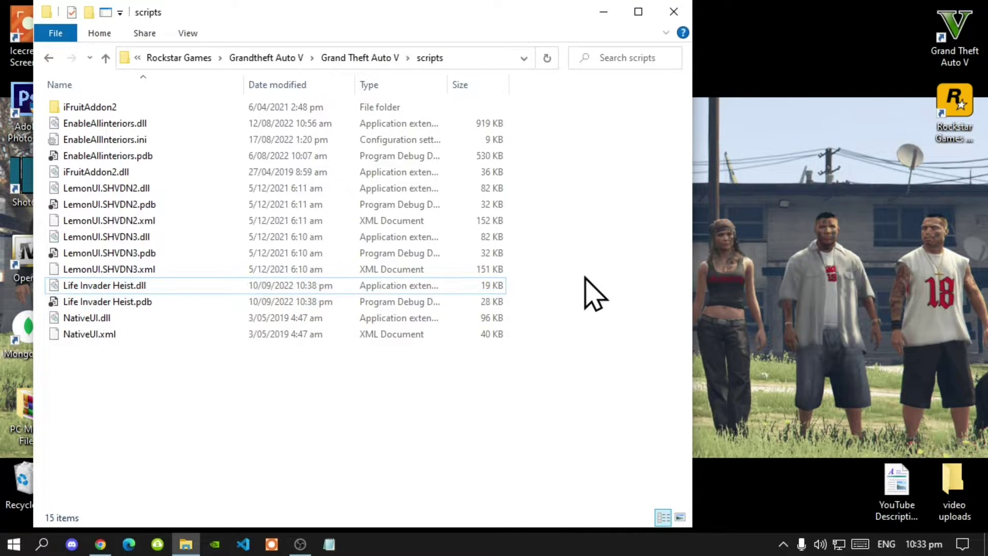
pyautogui.click(369, 62)
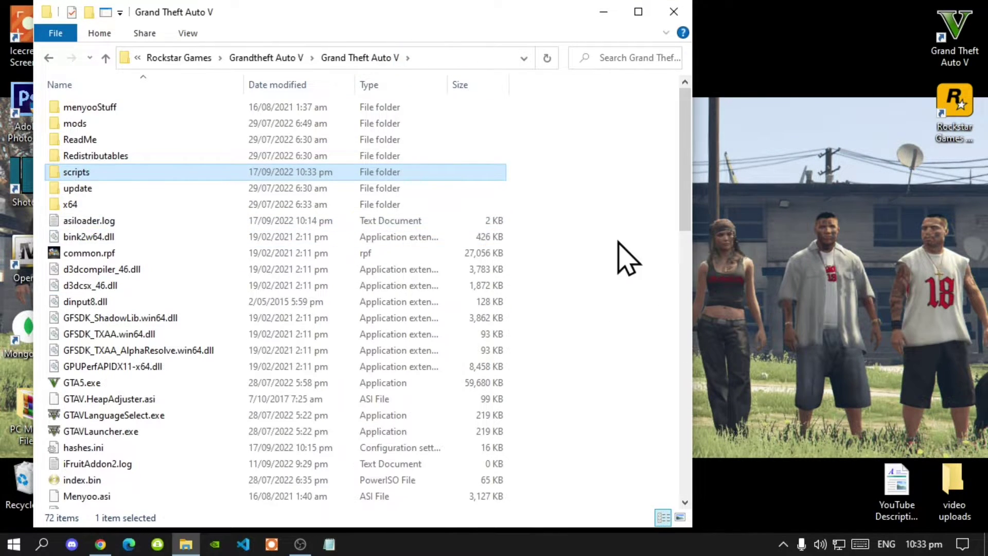
# Refresh the Grand Theft Auto V folder, close File Explorer, and refresh the desktop.
pyautogui.rightClick(625, 243)
pyautogui.click(668, 303)
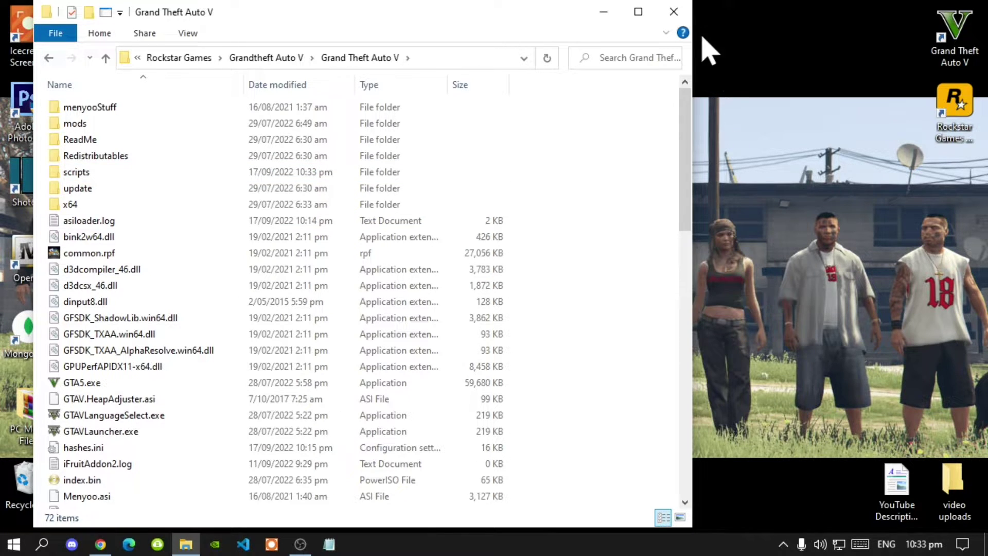
pyautogui.click(674, 12)
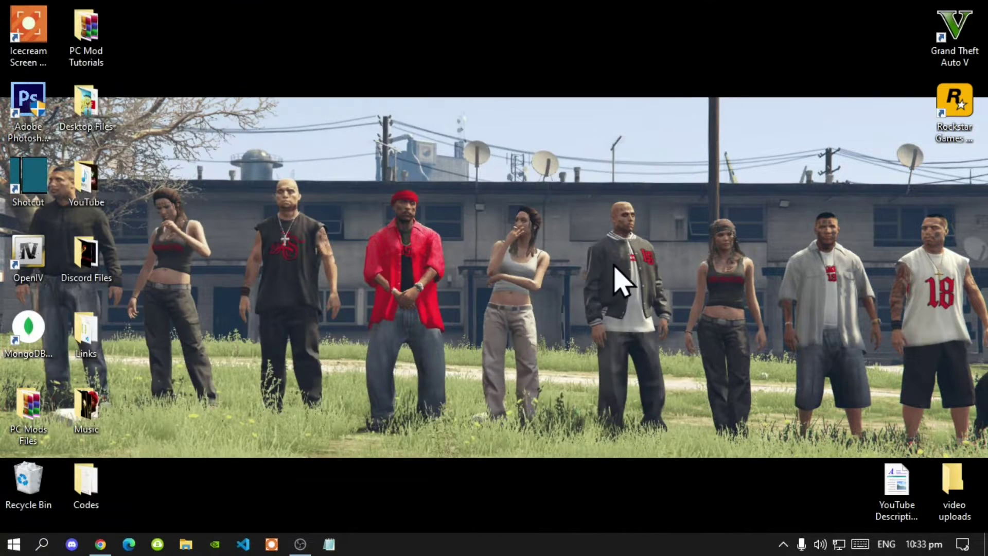
pyautogui.rightClick(560, 97)
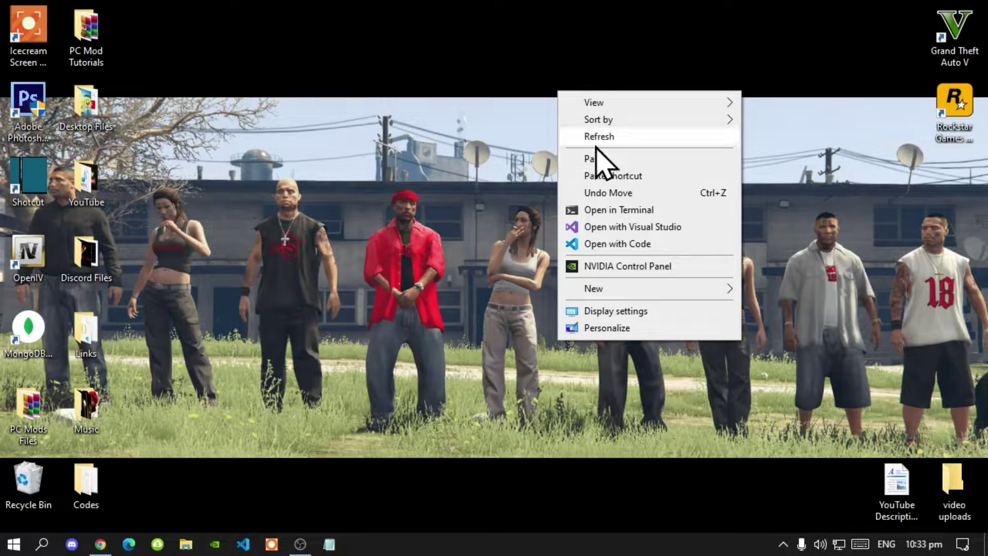